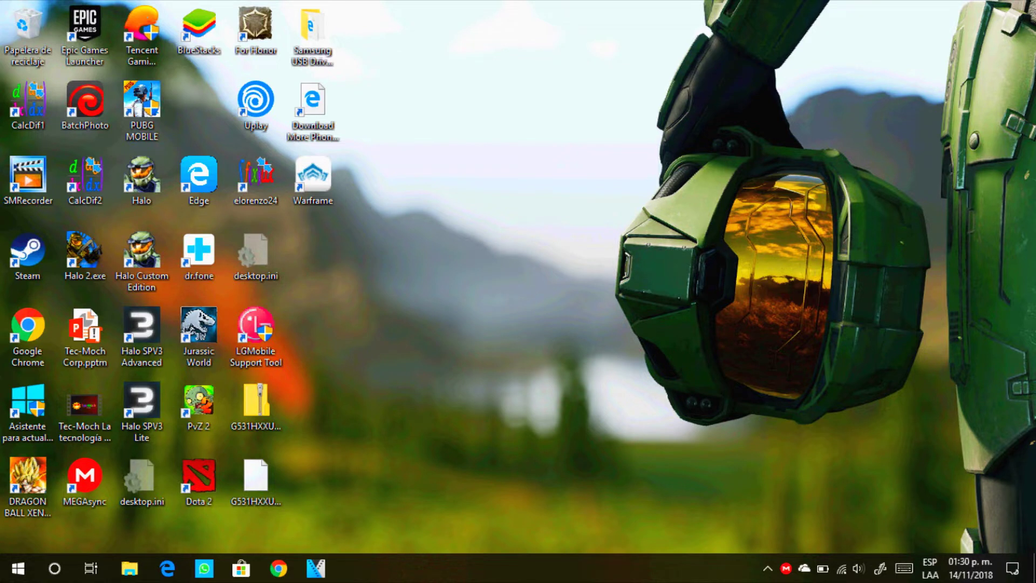
pyautogui.click(767, 570)
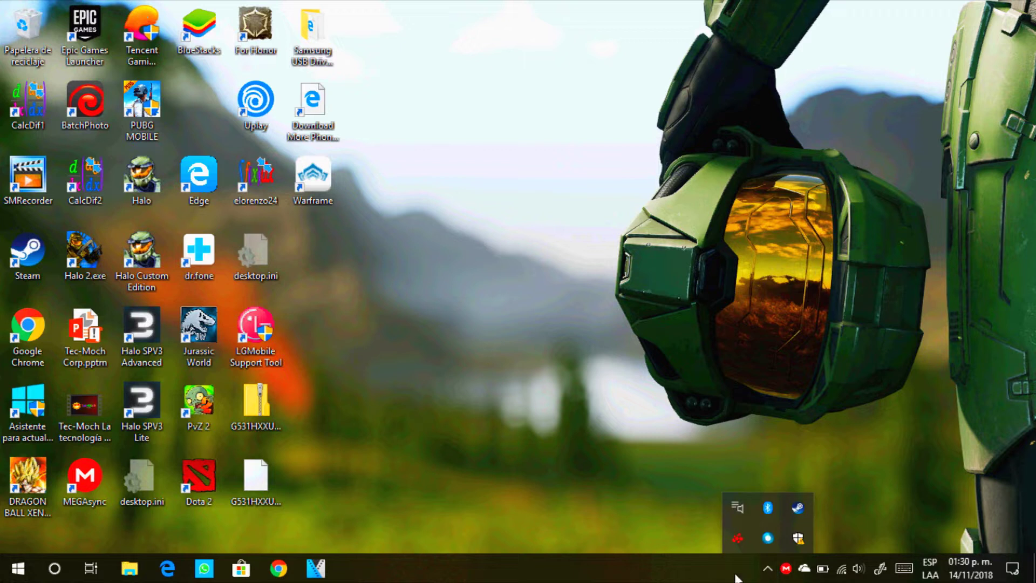
pyautogui.click(707, 575)
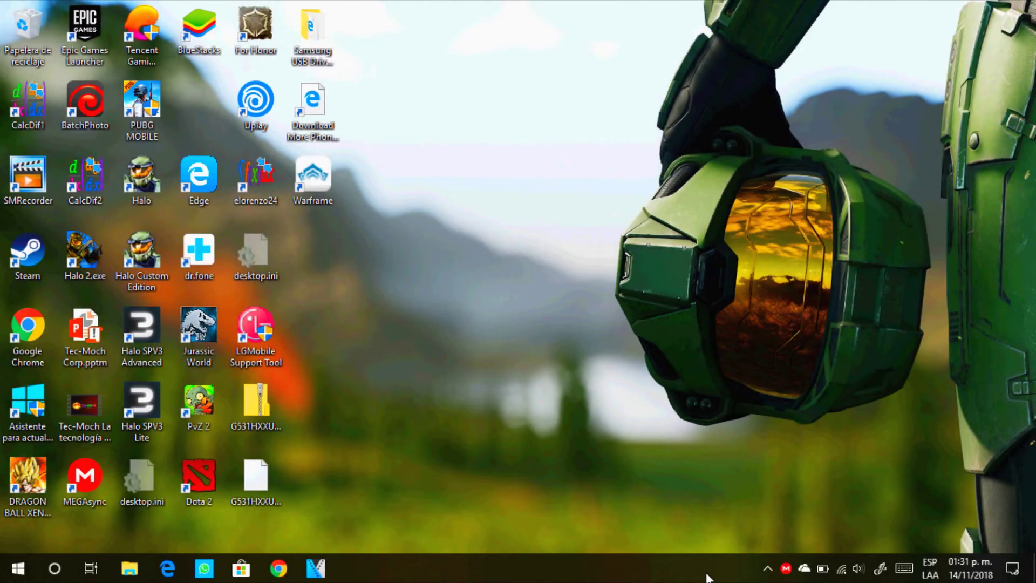
# - Open Recortar y anotar and take a rectangular snip covering practically the whole desktop
pyautogui.press('super')
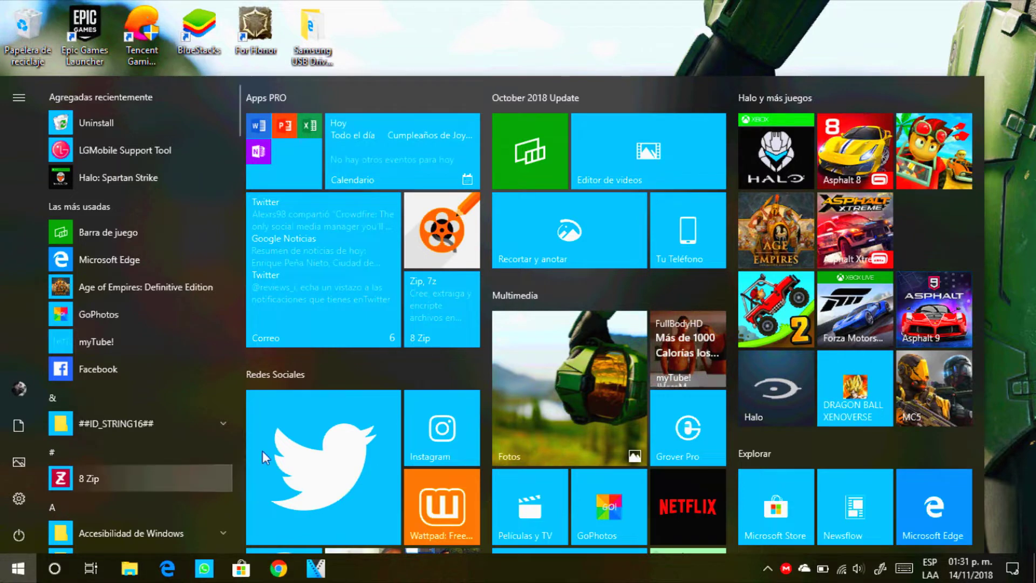
pyautogui.click(591, 244)
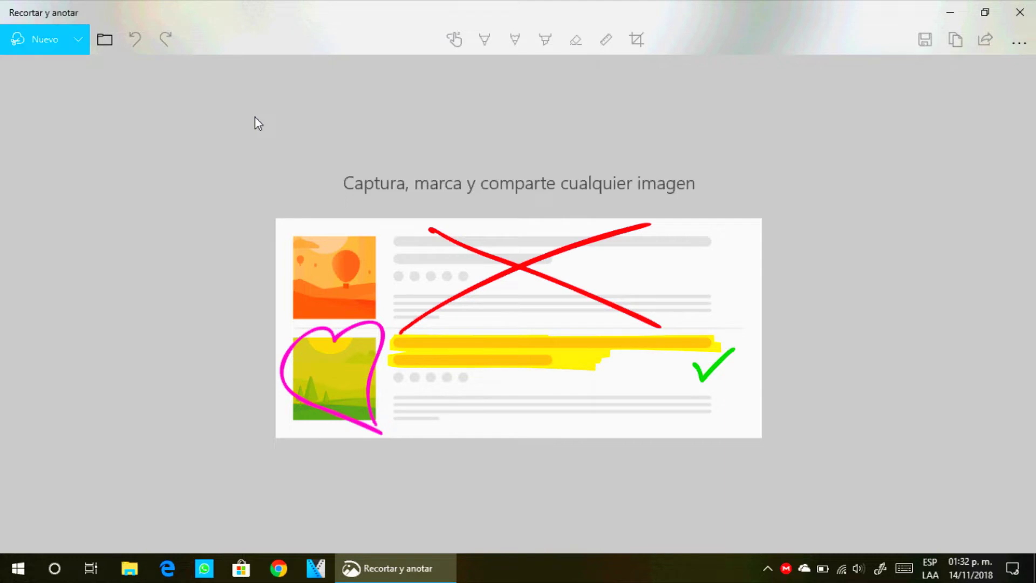
pyautogui.click(26, 41)
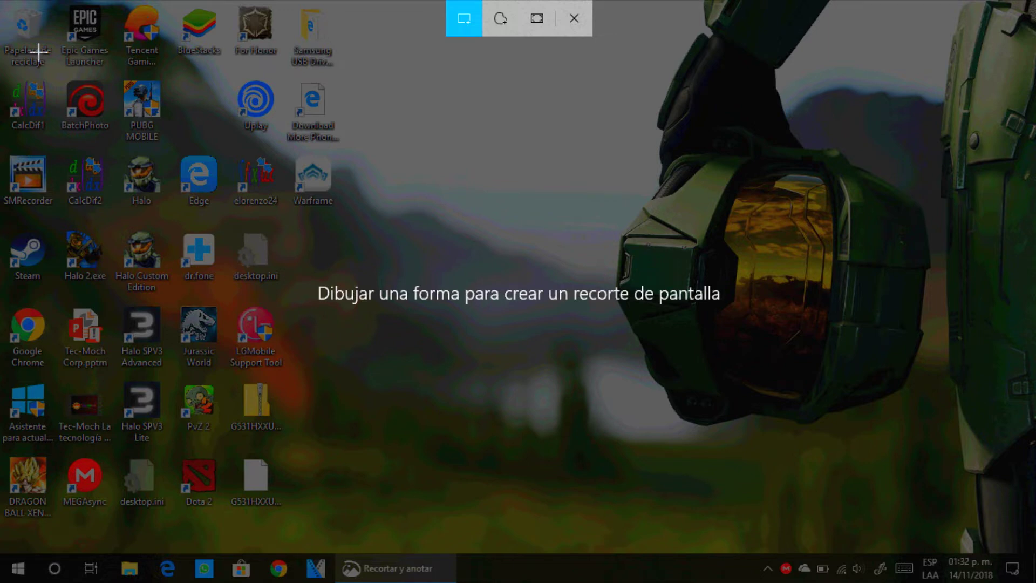
pyautogui.moveTo(12, 12); pyautogui.dragTo(1035, 582)
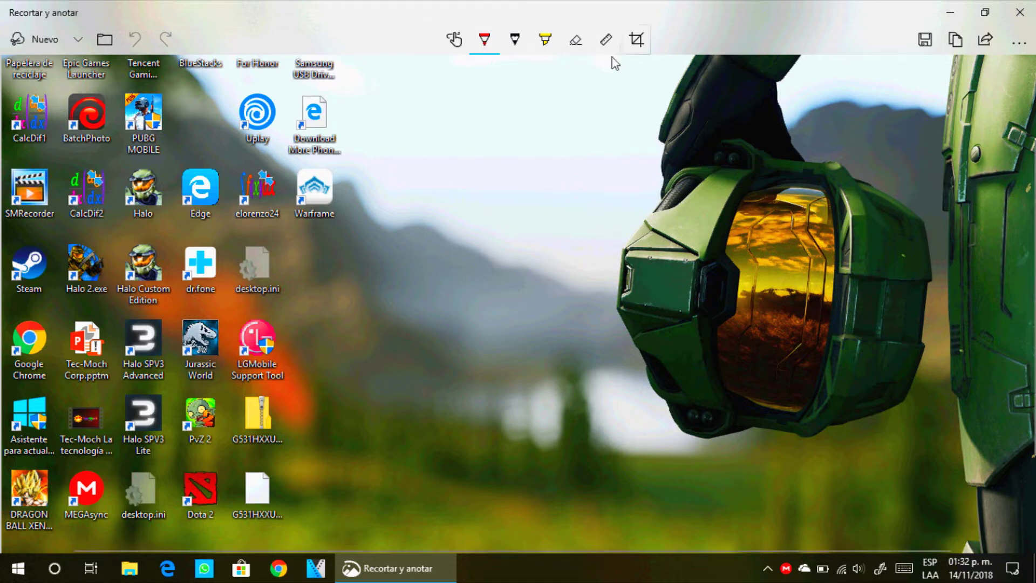
# - Draw two thick red freehand strokes across the middle of the capture with the ballpoint pen
pyautogui.click(475, 47)
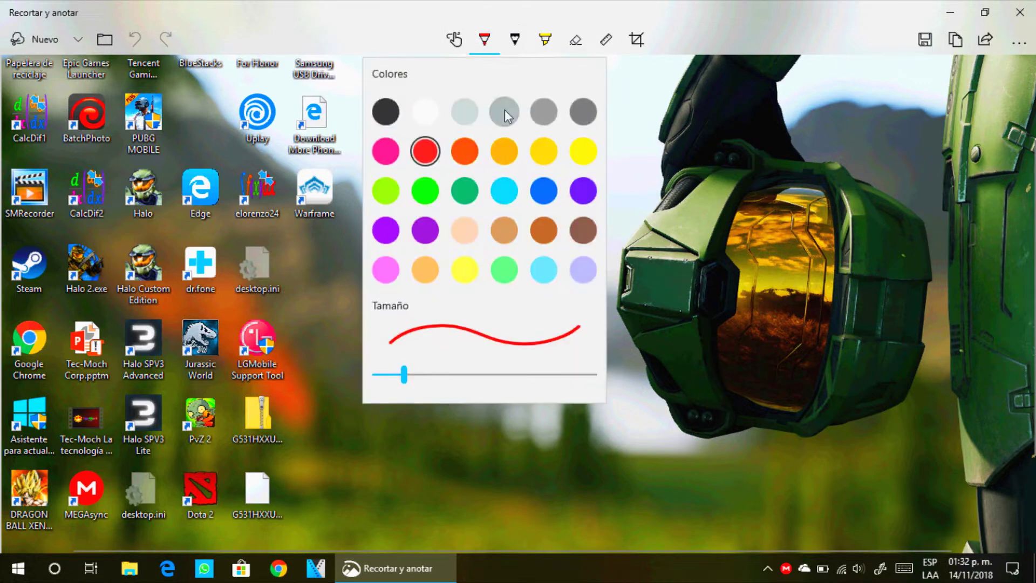
pyautogui.click(695, 272)
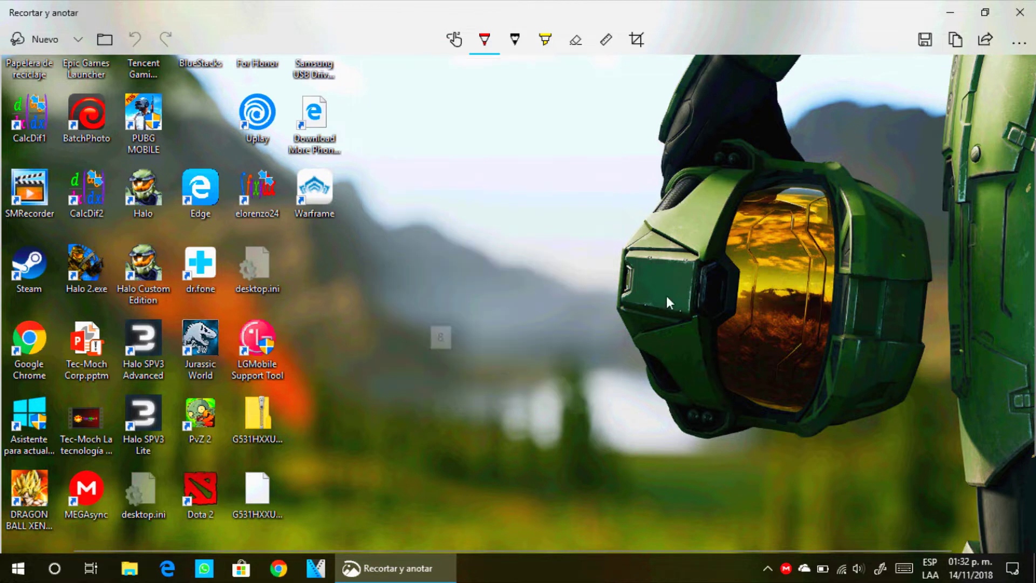
pyautogui.moveTo(590, 181)
pyautogui.mouseDown()
pyautogui.moveTo(763, 363)
pyautogui.moveTo(823, 381)
pyautogui.mouseUp()
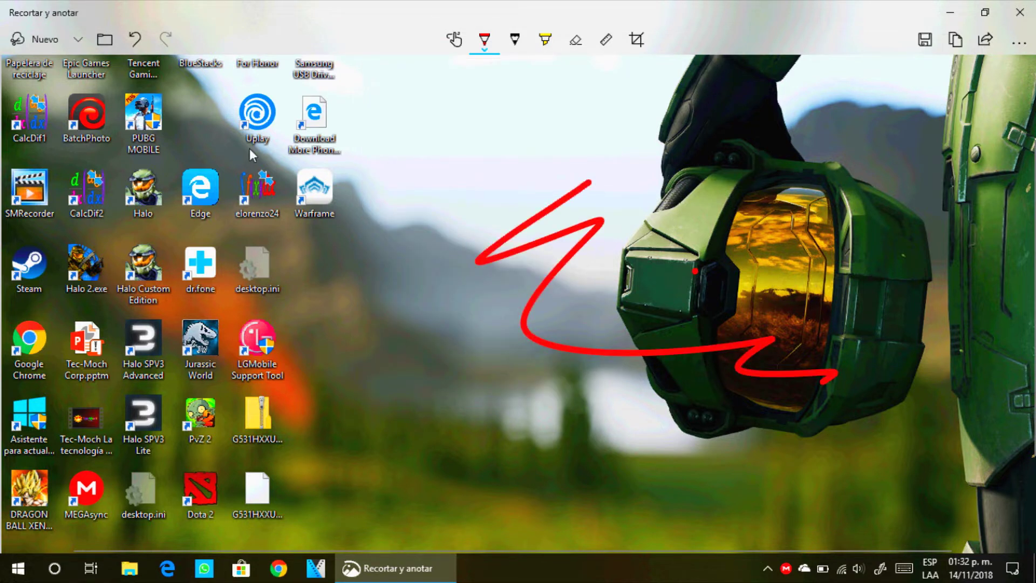
pyautogui.moveTo(227, 141); pyautogui.dragTo(602, 324)
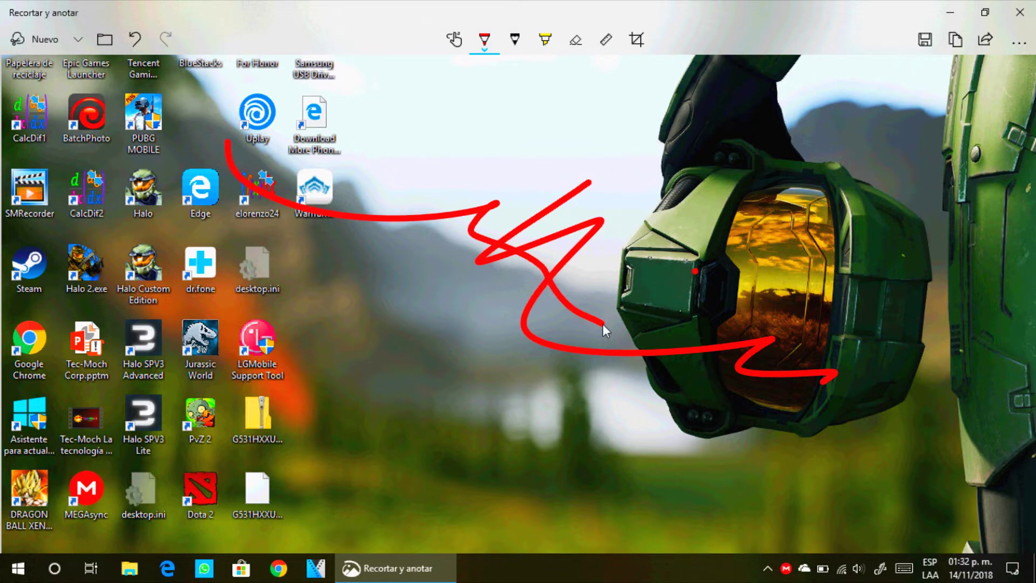
# - Set the pencil color to yellow and scribble freehand zigzags across the middle of the capture
pyautogui.click(523, 44)
pyautogui.click(521, 53)
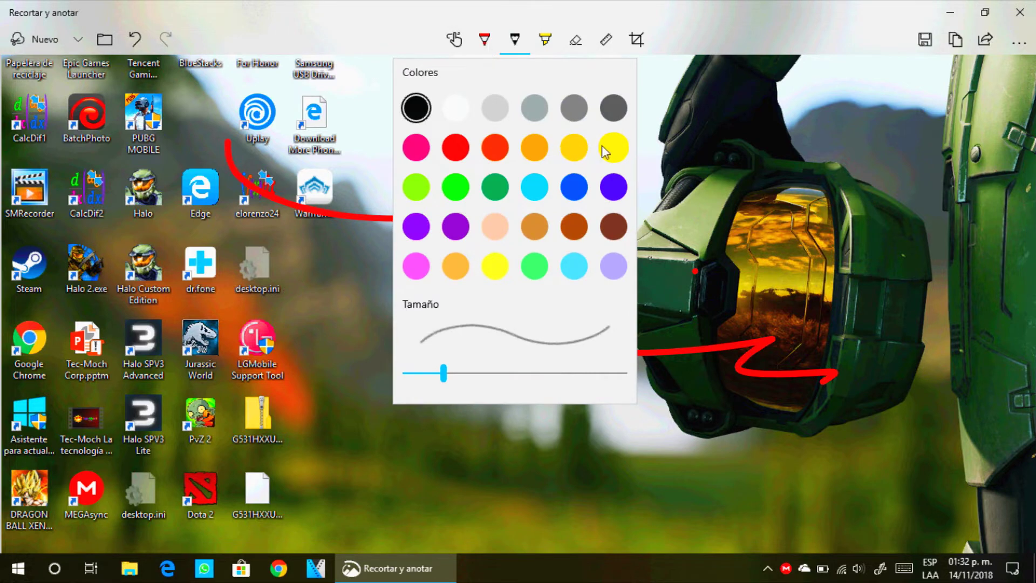
pyautogui.click(614, 153)
pyautogui.moveTo(911, 158); pyautogui.dragTo(358, 276)
pyautogui.moveTo(450, 246); pyautogui.dragTo(475, 293)
# - Place the ruler horizontally across the helmet and draw a straight black line along its upper edge with the ballpoint pen
pyautogui.click(606, 39)
pyautogui.moveTo(644, 180); pyautogui.dragTo(628, 351)
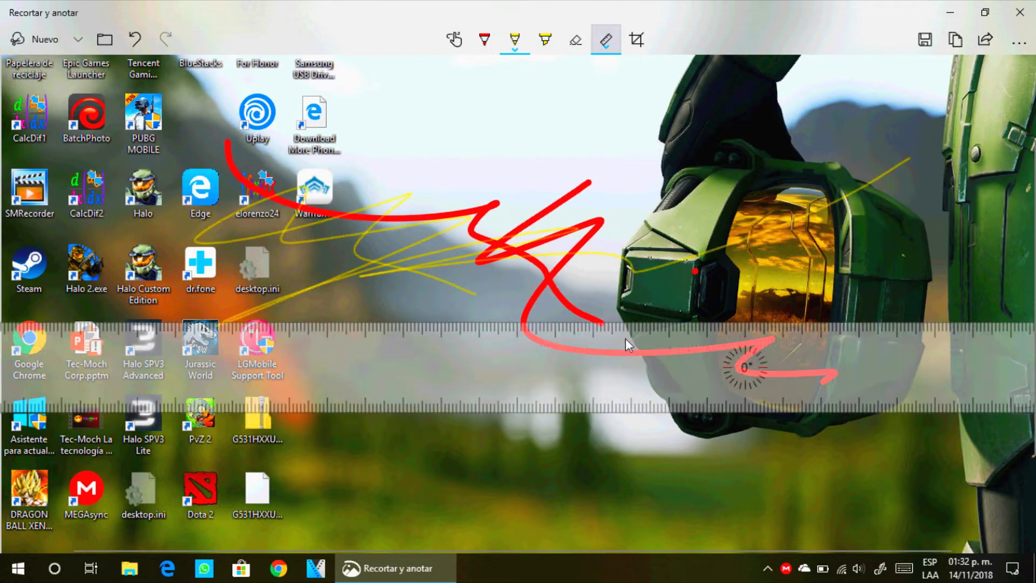
pyautogui.click(475, 49)
pyautogui.click(473, 51)
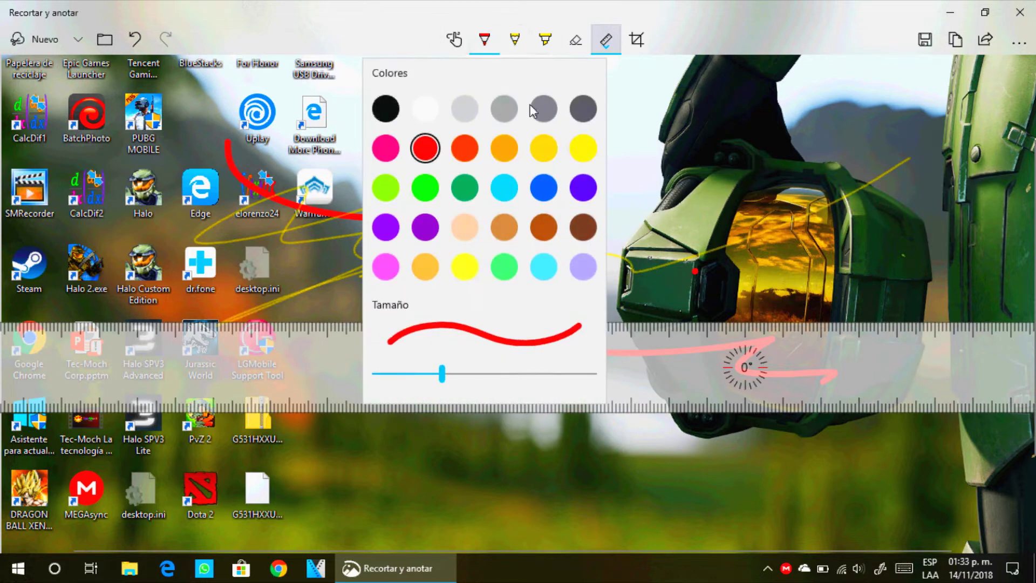
pyautogui.click(375, 111)
pyautogui.click(484, 42)
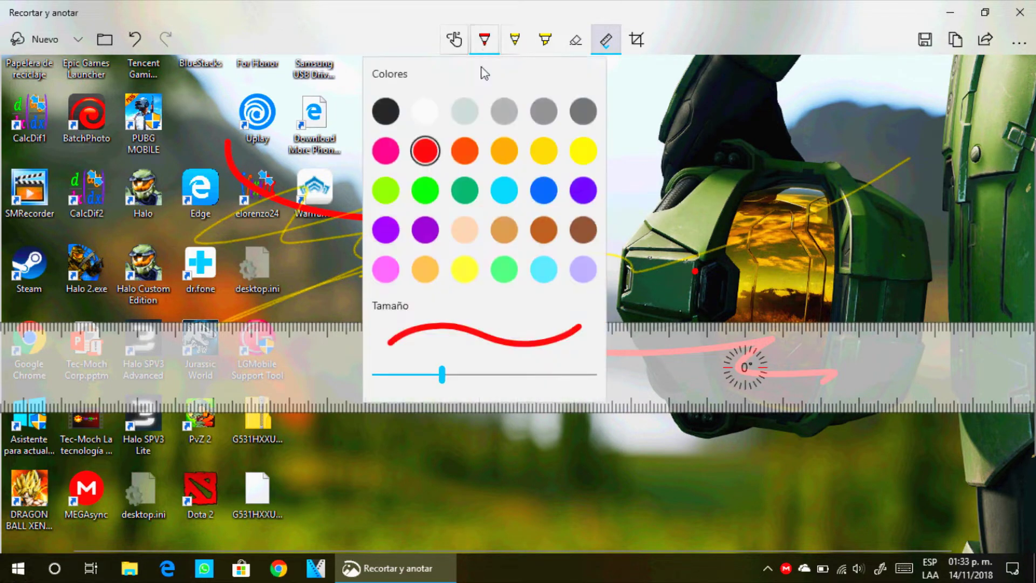
pyautogui.click(384, 108)
pyautogui.moveTo(222, 323); pyautogui.dragTo(637, 353)
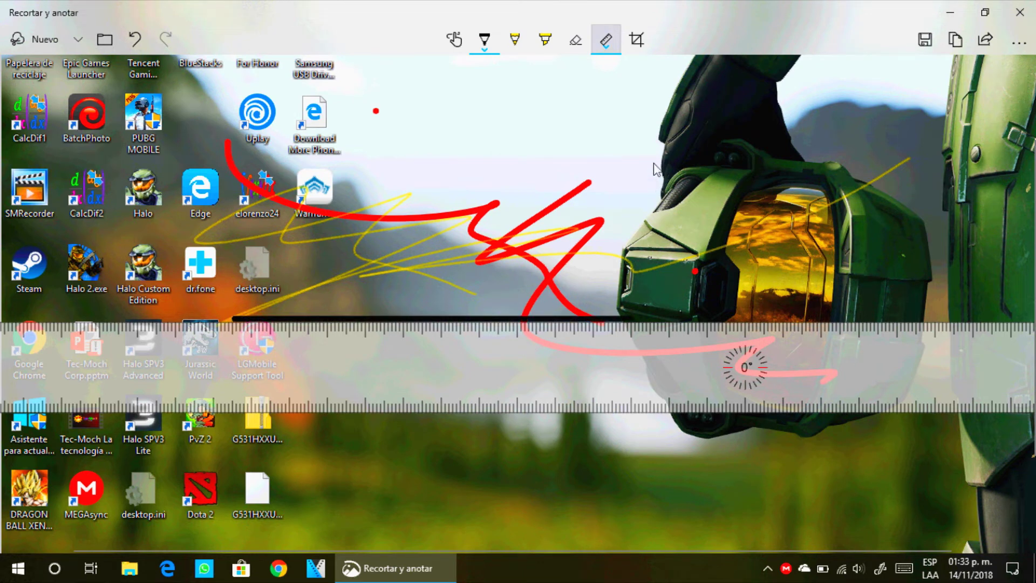
# - Erase the red and yellow scribbles and the straight black line from the capture
pyautogui.click(578, 46)
pyautogui.moveTo(502, 254); pyautogui.dragTo(526, 237)
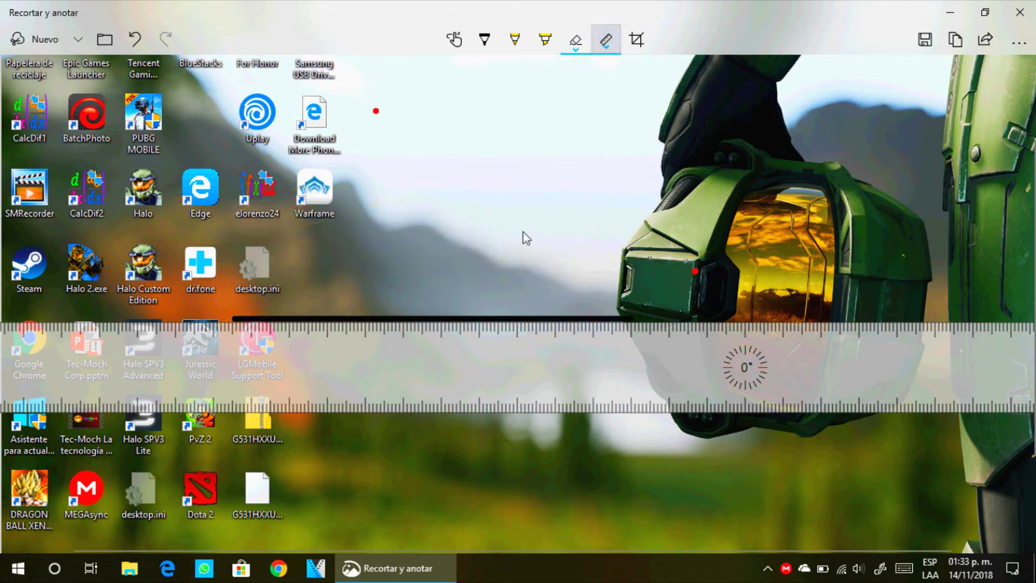
pyautogui.moveTo(525, 320); pyautogui.dragTo(630, 333)
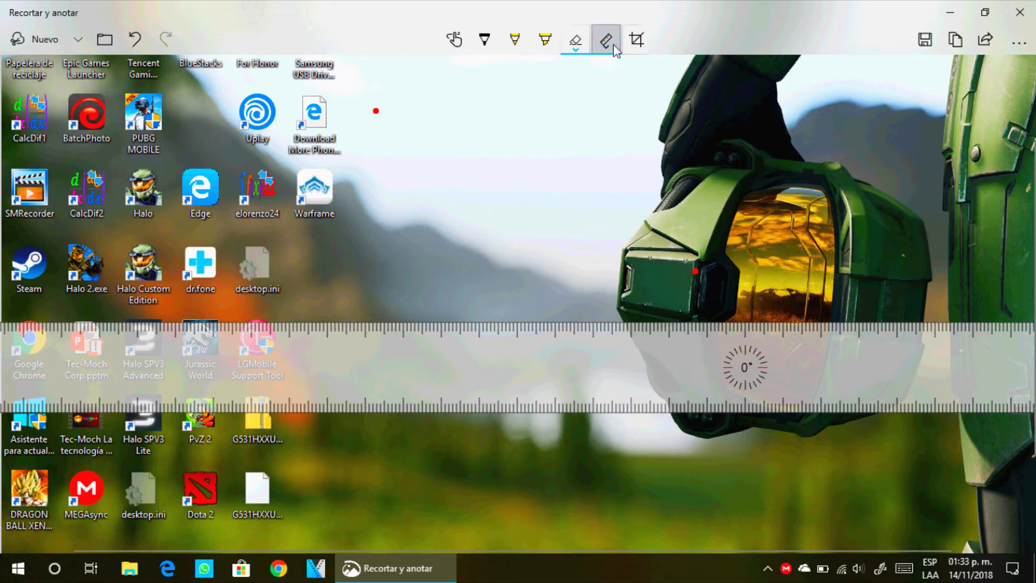
# - Crop the capture to the area around the green helmet, excluding the desktop icons
pyautogui.click(636, 39)
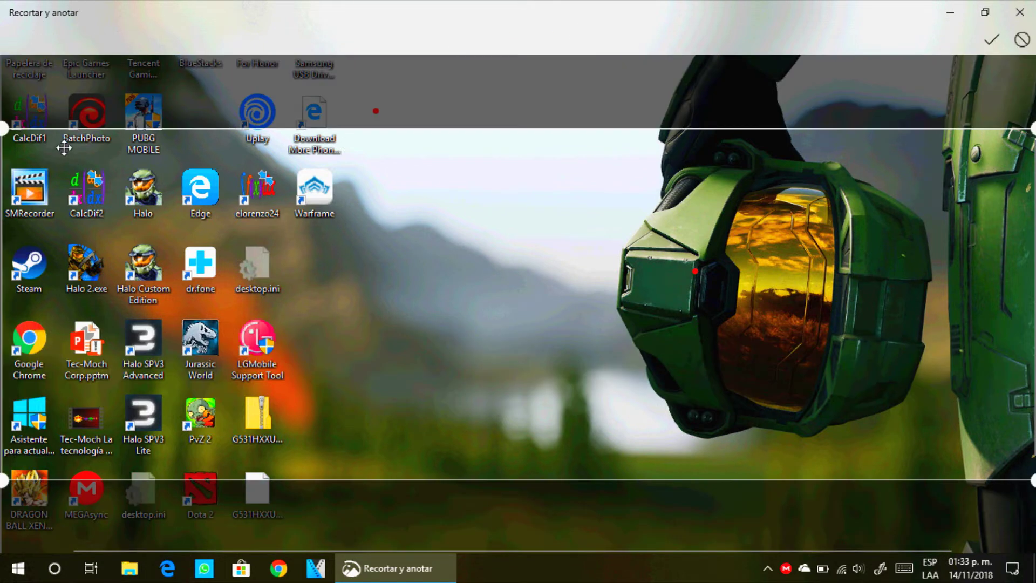
pyautogui.moveTo(4, 57); pyautogui.dragTo(525, 146)
pyautogui.moveTo(601, 146); pyautogui.dragTo(601, 111)
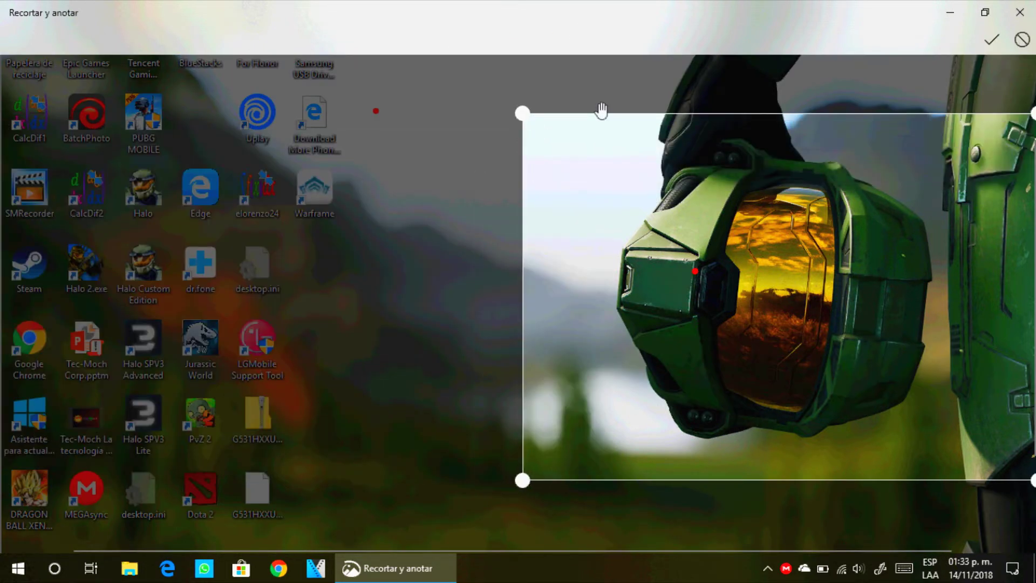
pyautogui.click(991, 39)
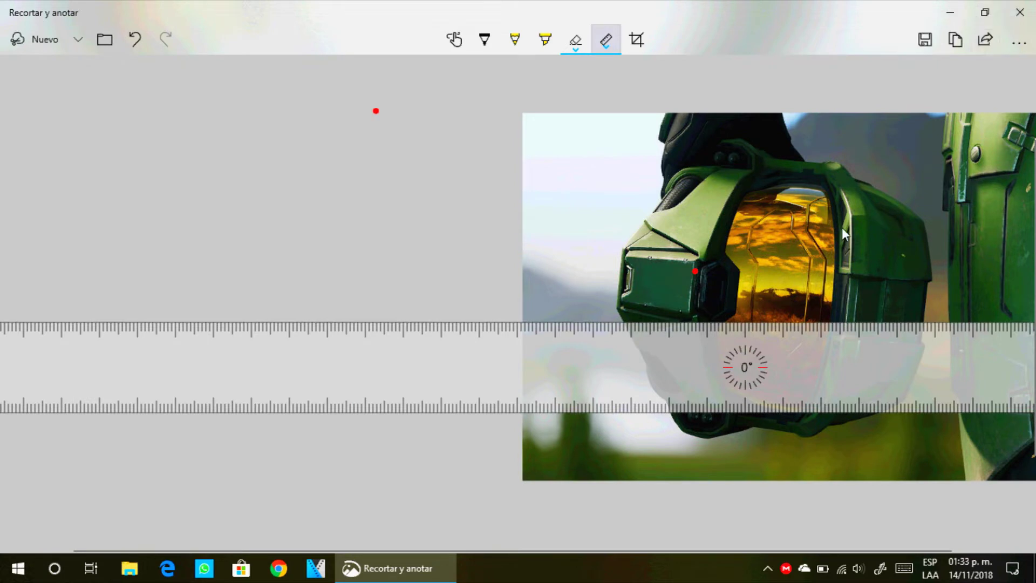
pyautogui.click(1025, 43)
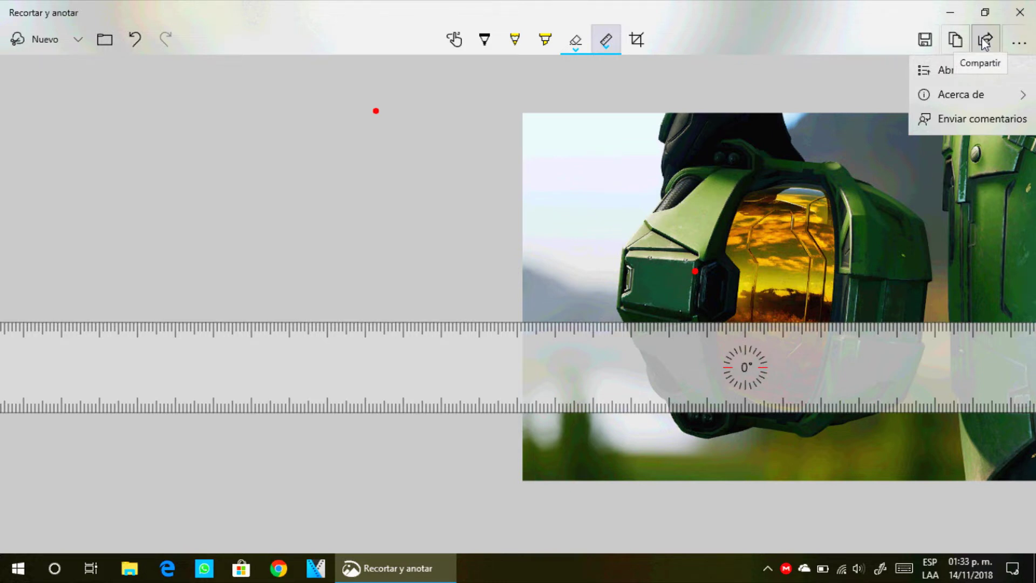
pyautogui.click(18, 38)
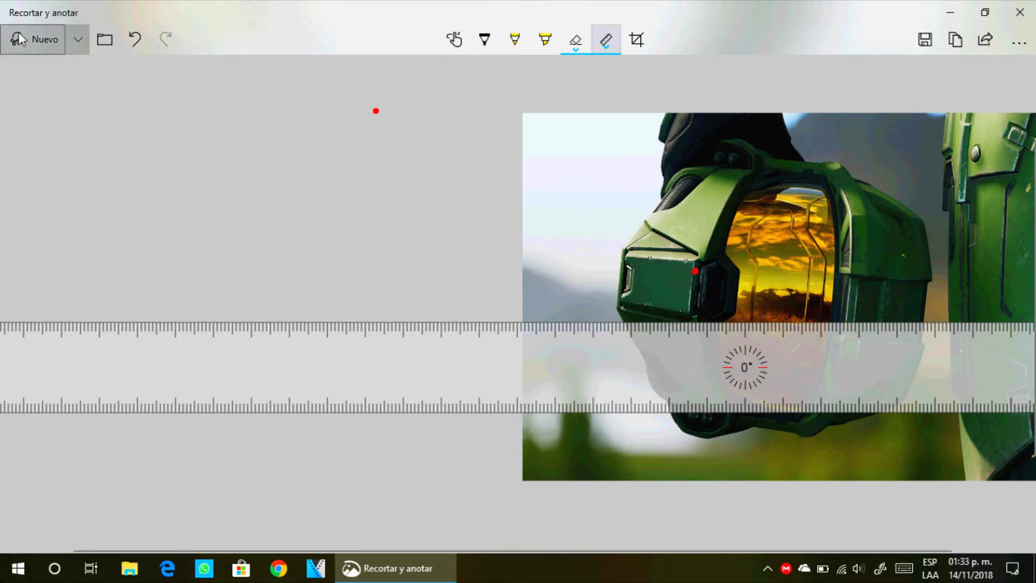
pyautogui.click(75, 40)
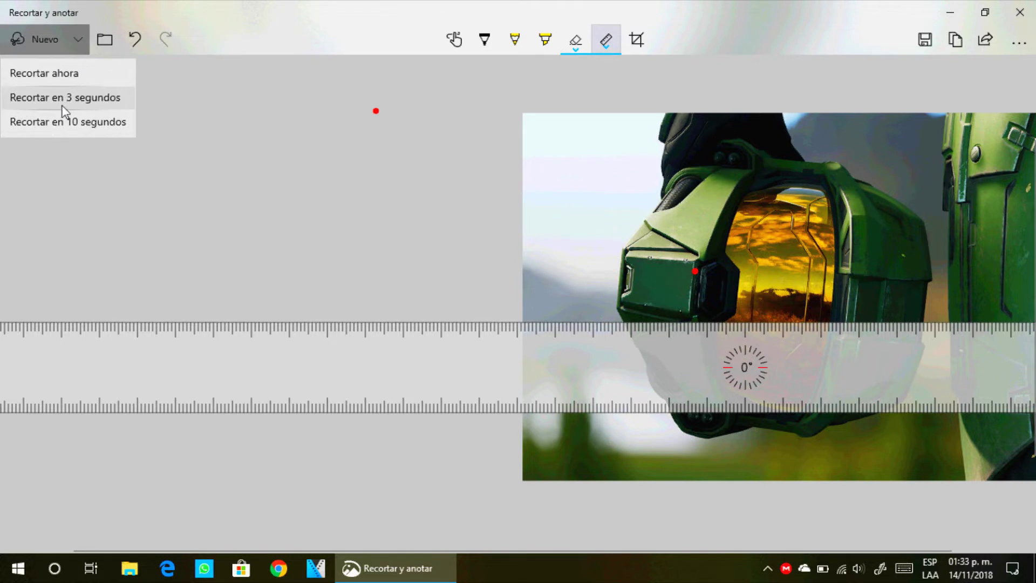
pyautogui.click(42, 50)
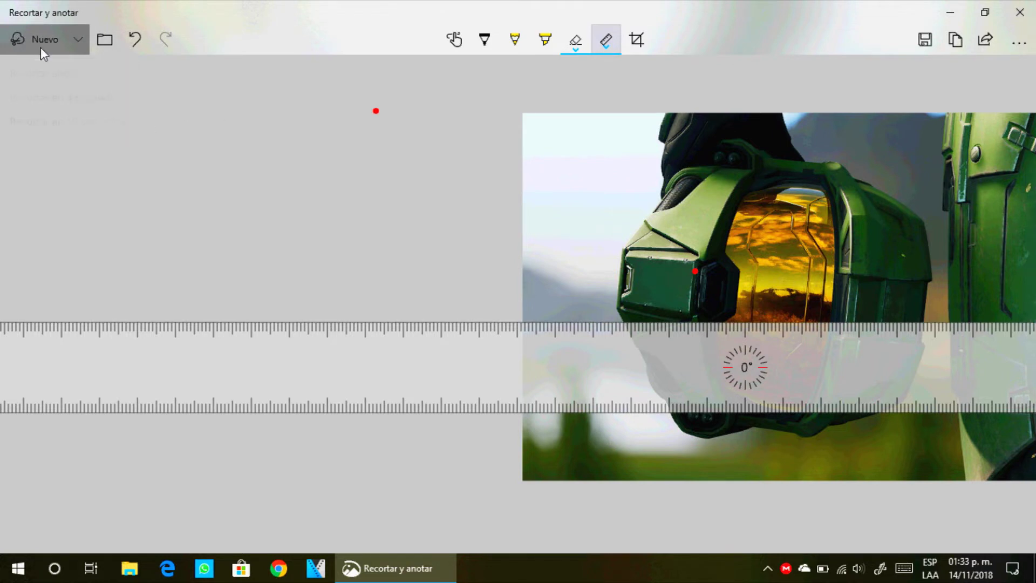
# - Take a new freeform snip tracing the outline of the soldier's arm, helmet and leg armor without the background
pyautogui.click(39, 43)
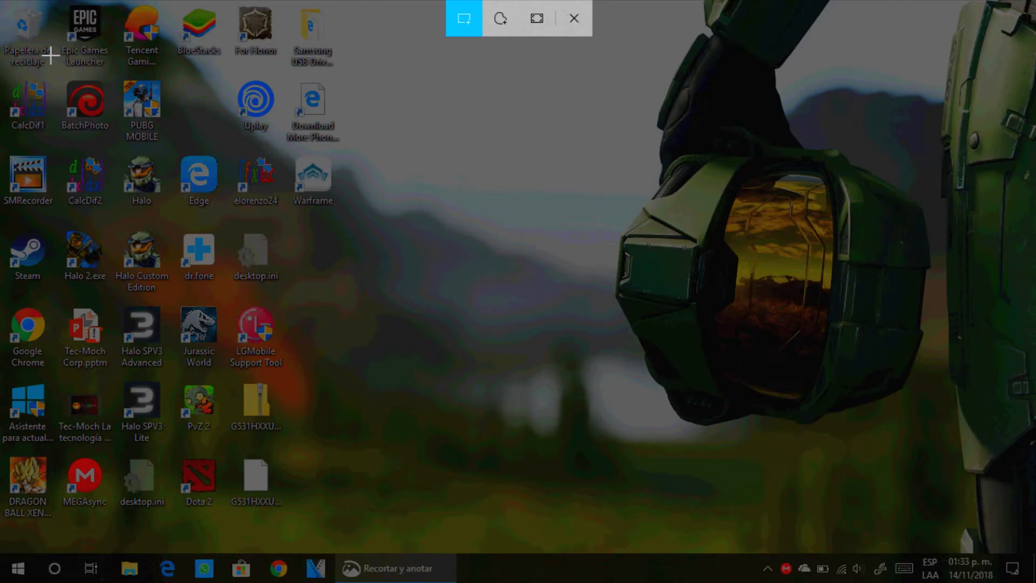
pyautogui.click(502, 18)
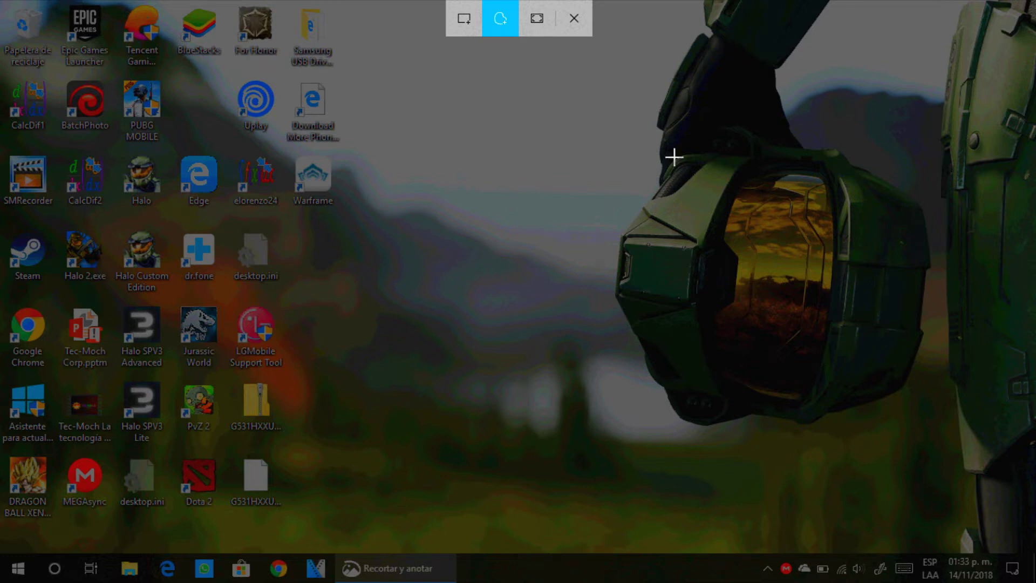
pyautogui.moveTo(716, 12)
pyautogui.mouseDown()
pyautogui.moveTo(661, 108)
pyautogui.moveTo(663, 174)
pyautogui.moveTo(623, 234)
pyautogui.moveTo(614, 303)
pyautogui.moveTo(659, 385)
pyautogui.moveTo(707, 426)
pyautogui.moveTo(807, 427)
pyautogui.moveTo(891, 394)
pyautogui.moveTo(915, 364)
pyautogui.moveTo(930, 269)
pyautogui.moveTo(924, 209)
pyautogui.moveTo(891, 180)
pyautogui.moveTo(800, 144)
pyautogui.mouseUp()
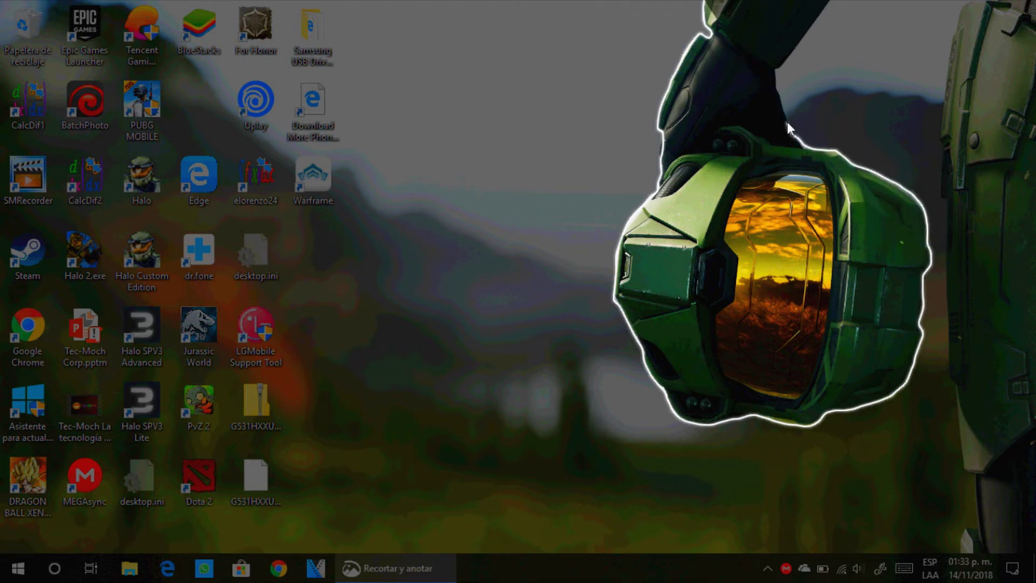
pyautogui.moveTo(778, 85)
pyautogui.mouseDown()
pyautogui.moveTo(779, 60)
pyautogui.moveTo(826, 1)
pyautogui.moveTo(915, 1)
pyautogui.mouseUp()
pyautogui.moveTo(965, 1)
pyautogui.mouseDown()
pyautogui.moveTo(941, 176)
pyautogui.moveTo(960, 455)
pyautogui.moveTo(979, 527)
pyautogui.moveTo(957, 530)
pyautogui.moveTo(957, 549)
pyautogui.moveTo(1017, 551)
pyautogui.moveTo(1035, 548)
pyautogui.moveTo(1028, 7)
pyautogui.moveTo(715, 8)
pyautogui.mouseUp()
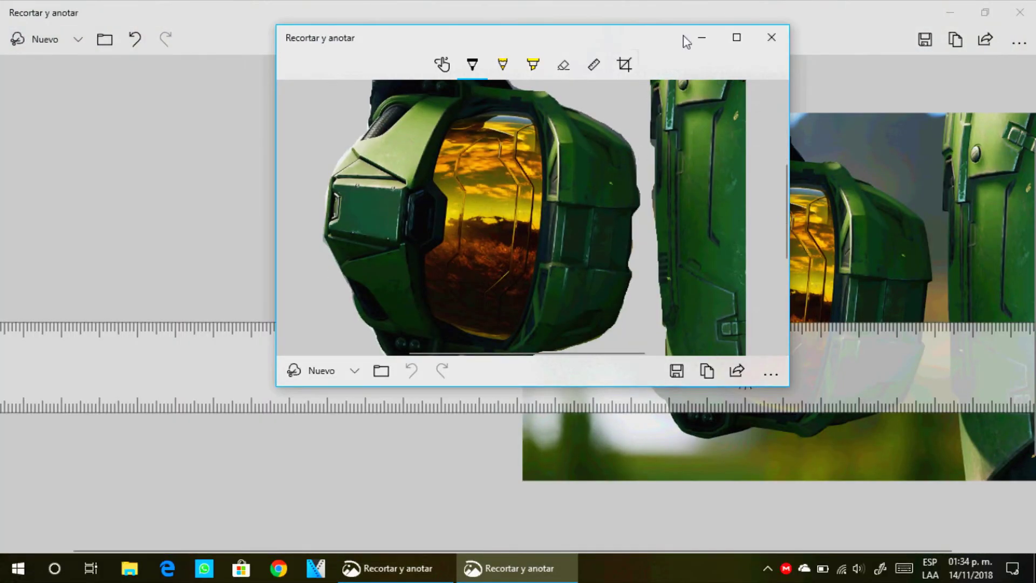
# - Maximize the new snip's window and save the snip as the PNG file Anotación.png in the Imágenes folder
pyautogui.click(737, 37)
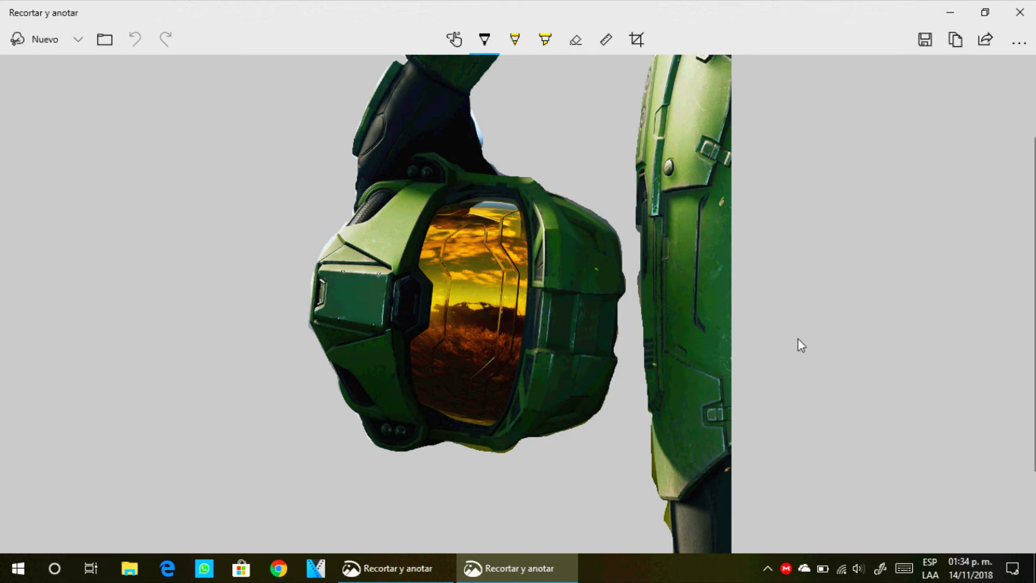
pyautogui.click(924, 47)
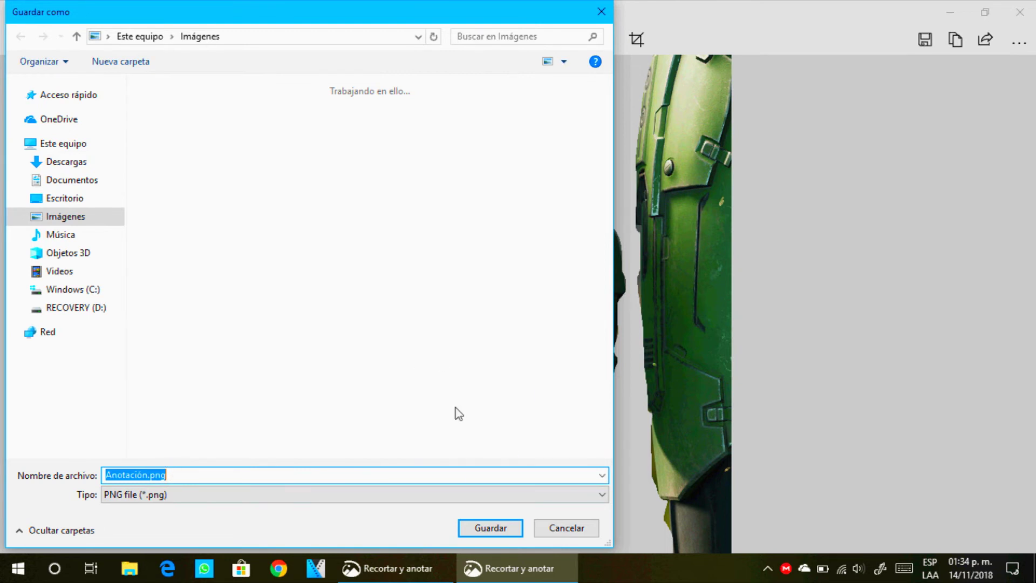
pyautogui.click(492, 528)
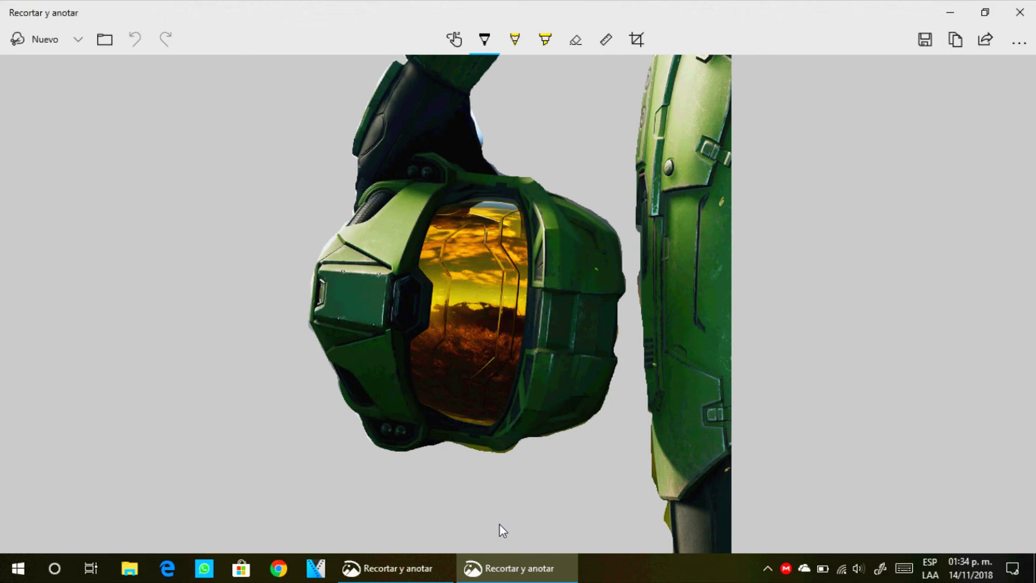
# - Open the sharing options for the freeform snip
pyautogui.click(1019, 41)
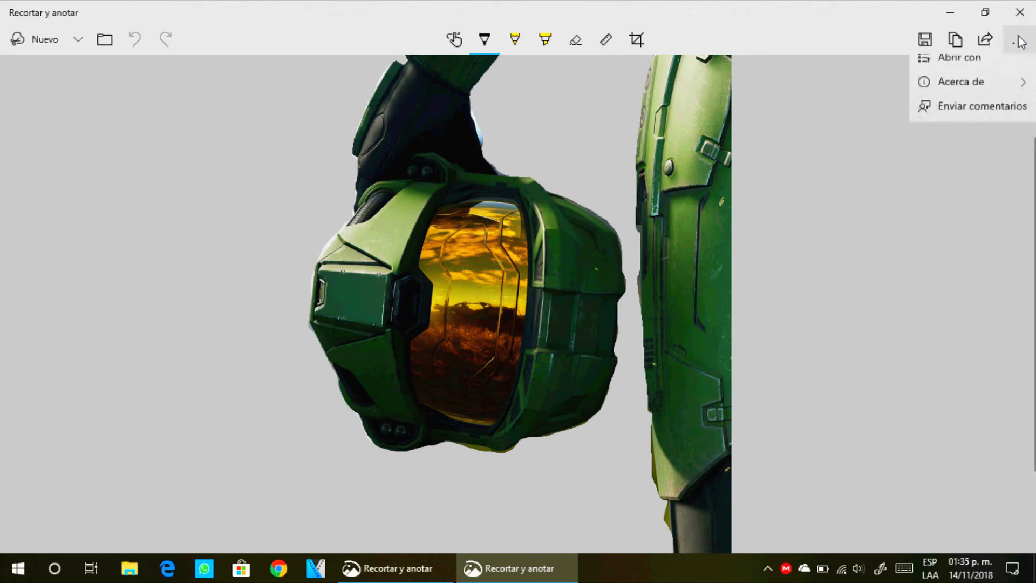
pyautogui.click(986, 50)
pyautogui.click(985, 47)
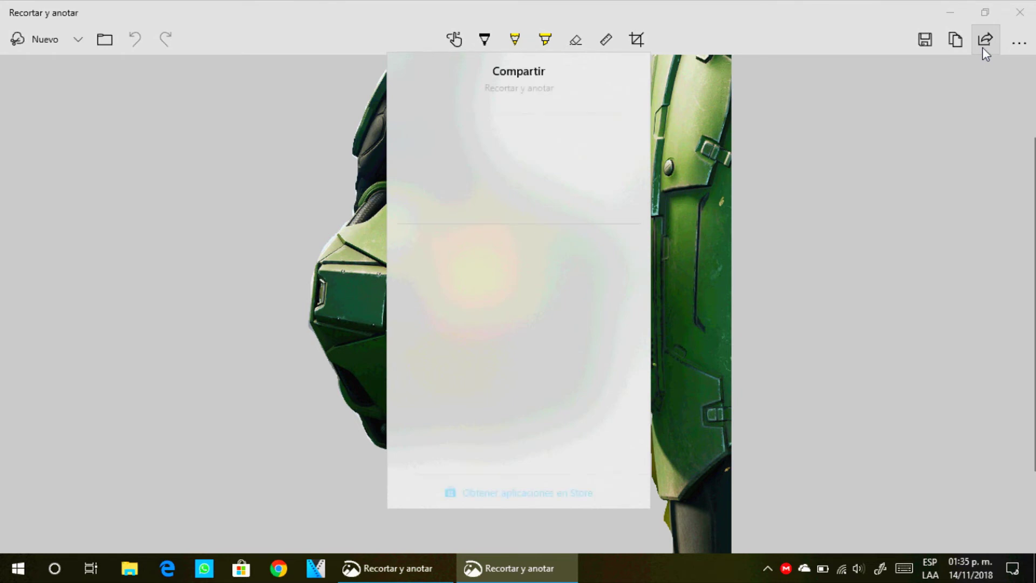